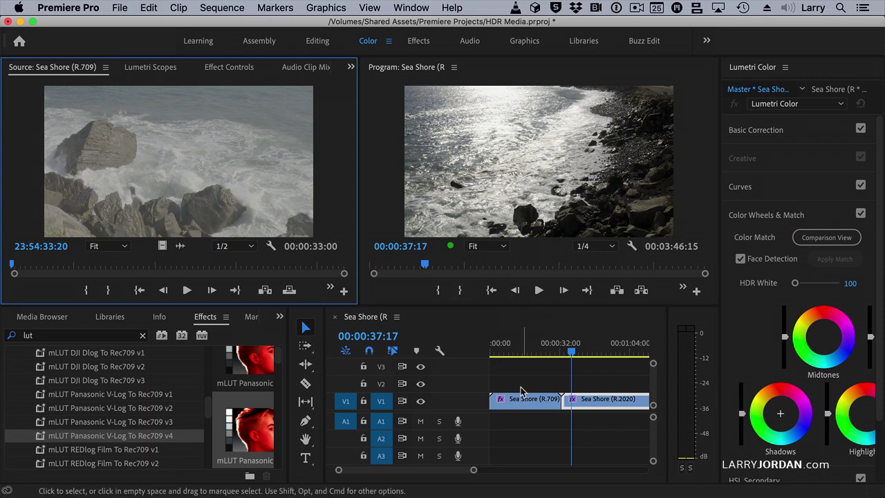
# Delete both V1 clips and place Sea Shore (R.709) at the sequence start.
pyautogui.click(521, 350)
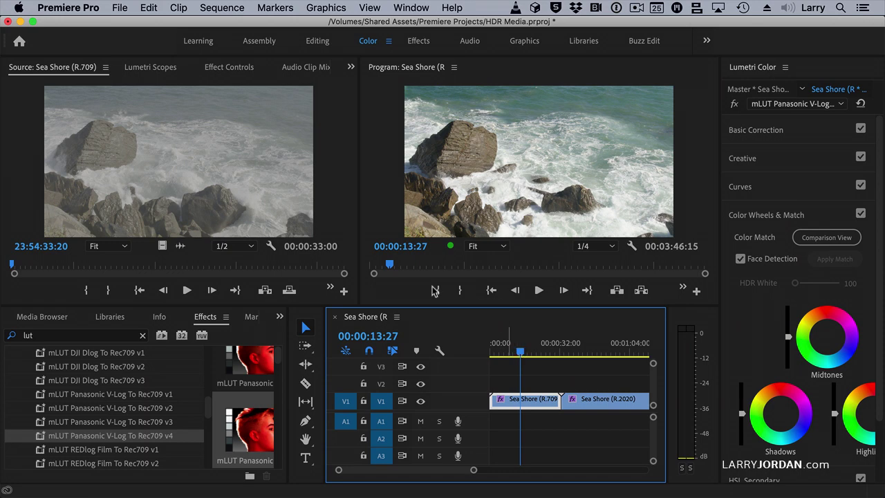
pyautogui.moveTo(510, 379); pyautogui.dragTo(577, 409)
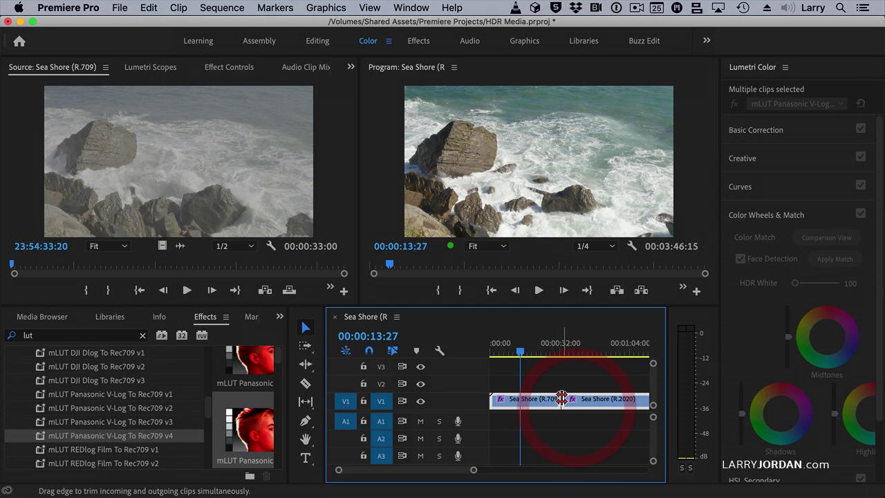
pyautogui.press('Delete')
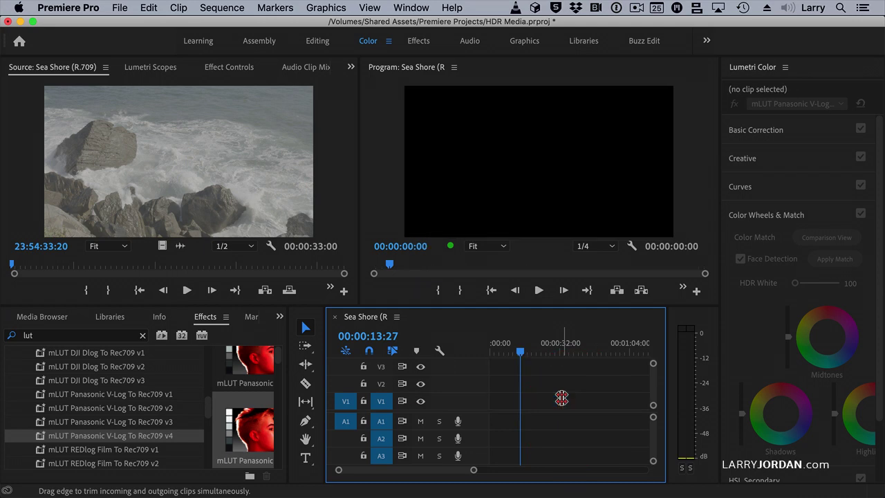
pyautogui.click(280, 316)
pyautogui.click(305, 334)
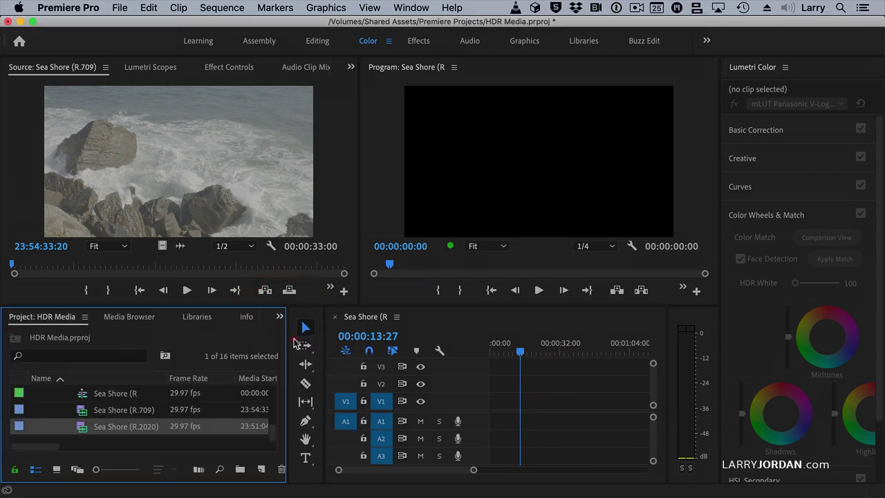
pyautogui.moveTo(135, 413); pyautogui.dragTo(491, 419)
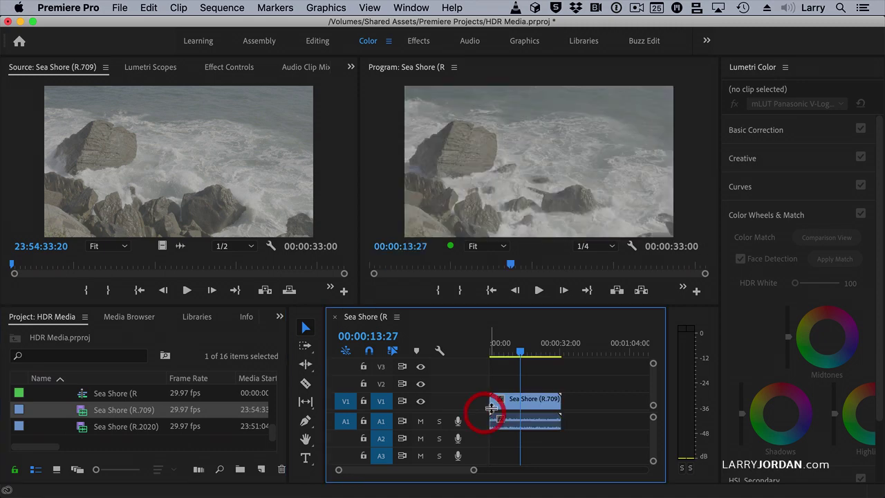
# Delete the Sea Shore clip's audio so only its video remains, then scrub to a frame.
pyautogui.click(520, 352)
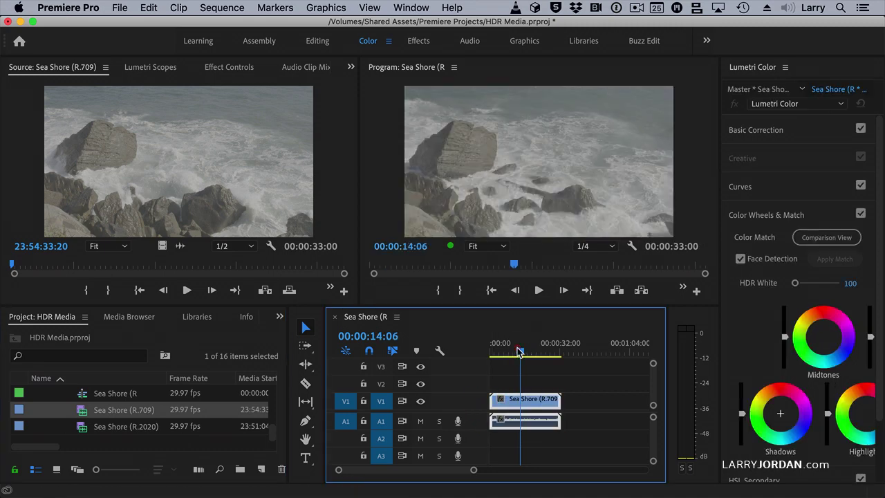
pyautogui.click(534, 437)
pyautogui.click(528, 424)
pyautogui.click(519, 453)
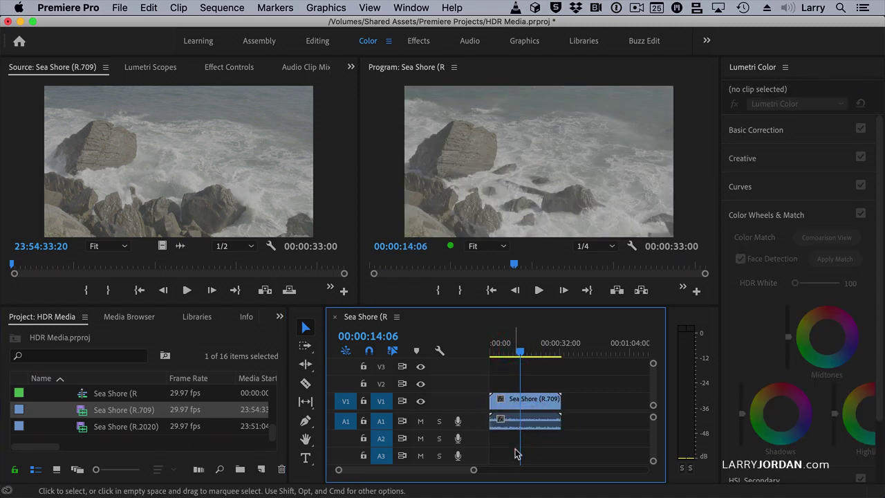
pyautogui.keyDown('alt'); pyautogui.click(523, 423); pyautogui.keyUp('alt')
pyautogui.press('Delete')
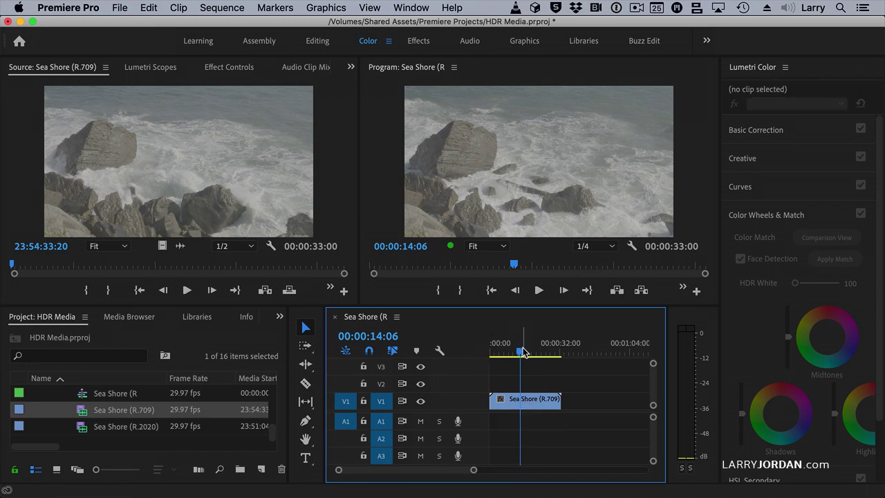
pyautogui.moveTo(521, 353); pyautogui.dragTo(522, 359)
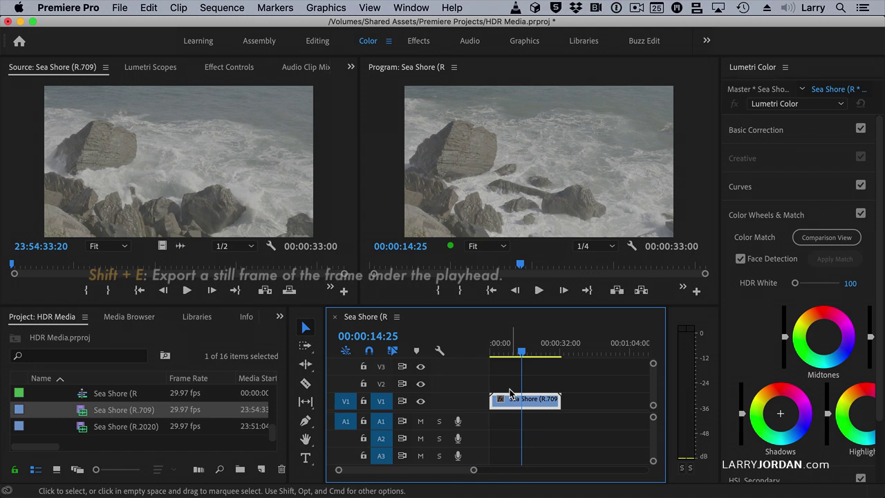
# Export the current frame as PNG 'Sample for LUT' to the Desktop and hide Premiere.
pyautogui.hotkey('shift', 'e')
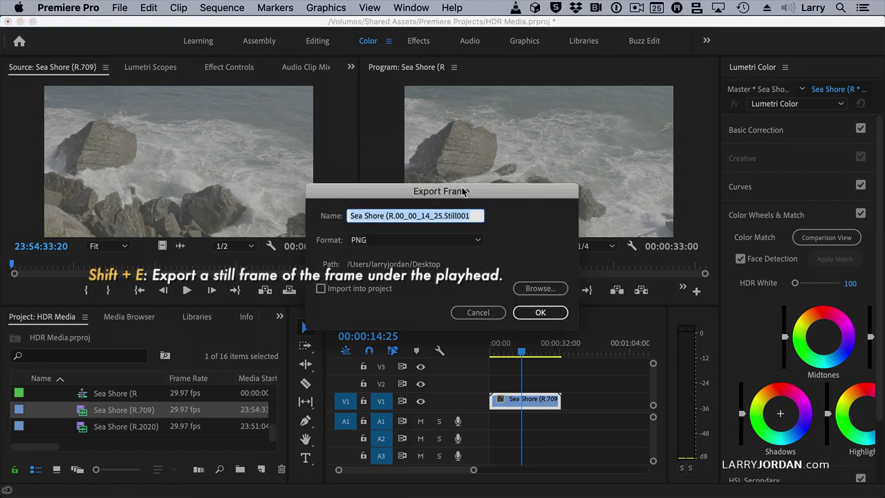
pyautogui.write('Sample for LUT')
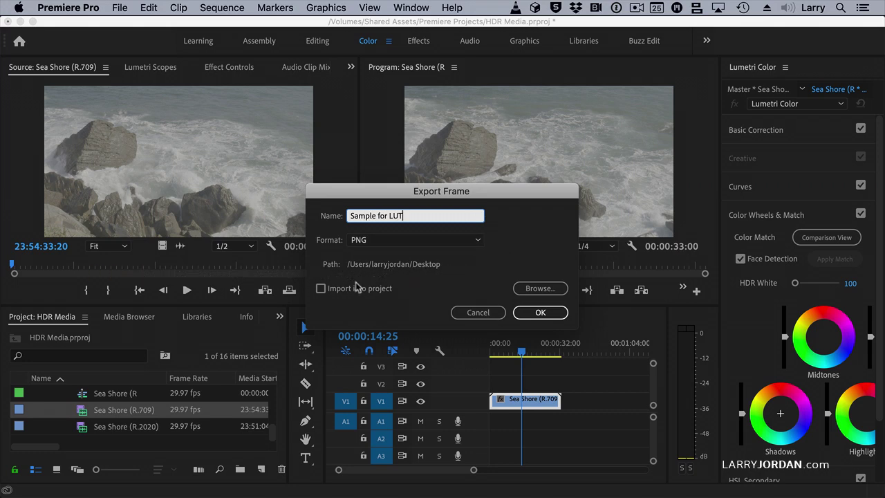
pyautogui.click(544, 312)
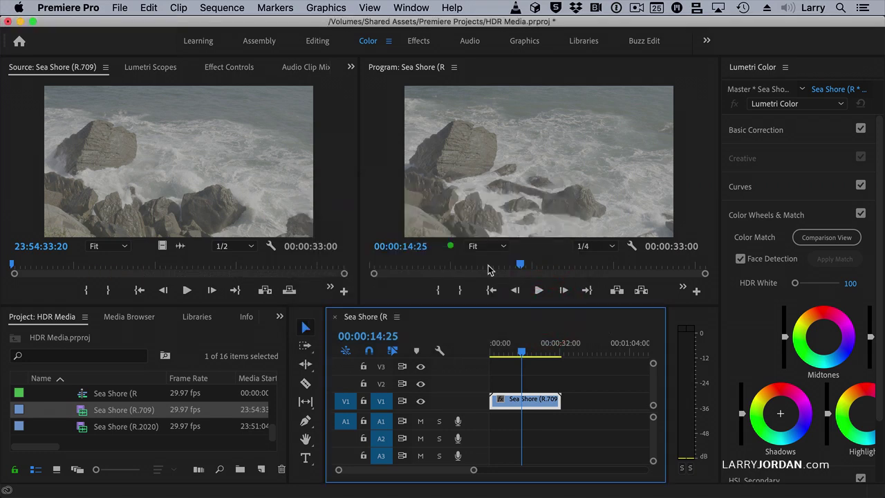
pyautogui.press('super+h')
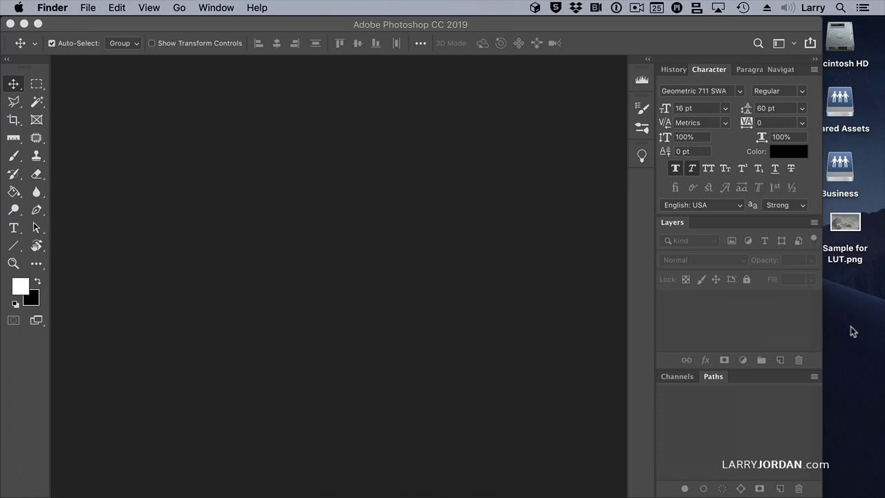
# Open Sample for LUT.png in Photoshop and convert Layer 1 via Layer > New > Background from Layer.
pyautogui.moveTo(846, 226); pyautogui.dragTo(294, 198)
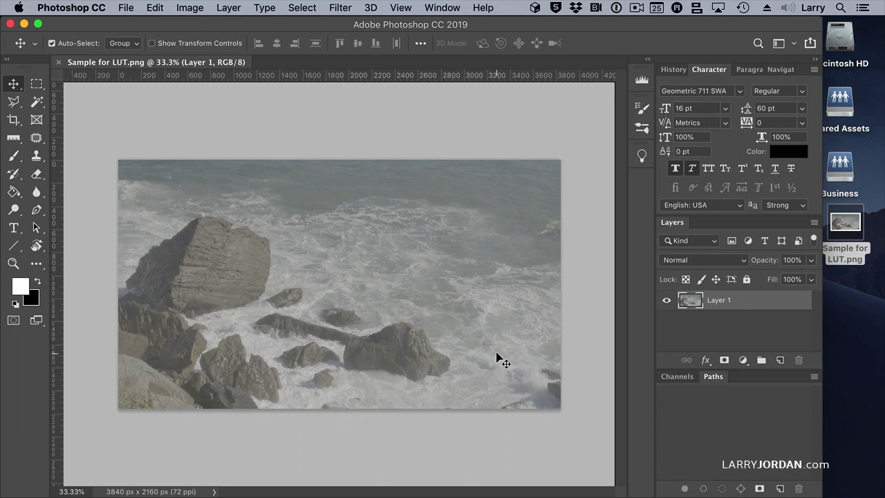
pyautogui.click(742, 298)
pyautogui.click(229, 7)
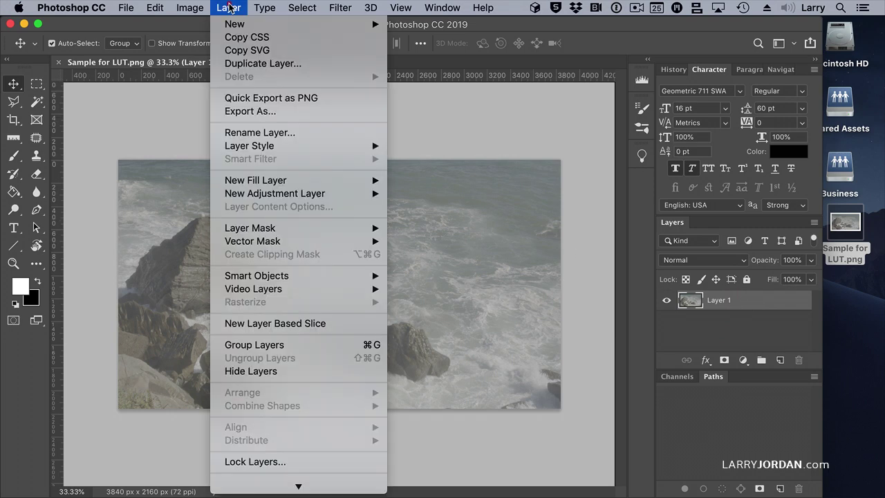
pyautogui.moveTo(235, 23)
pyautogui.click(401, 30)
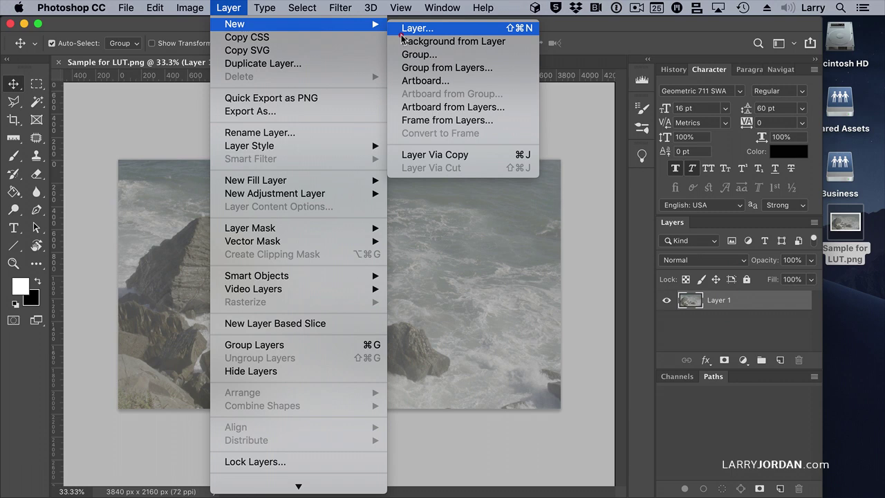
pyautogui.click(405, 41)
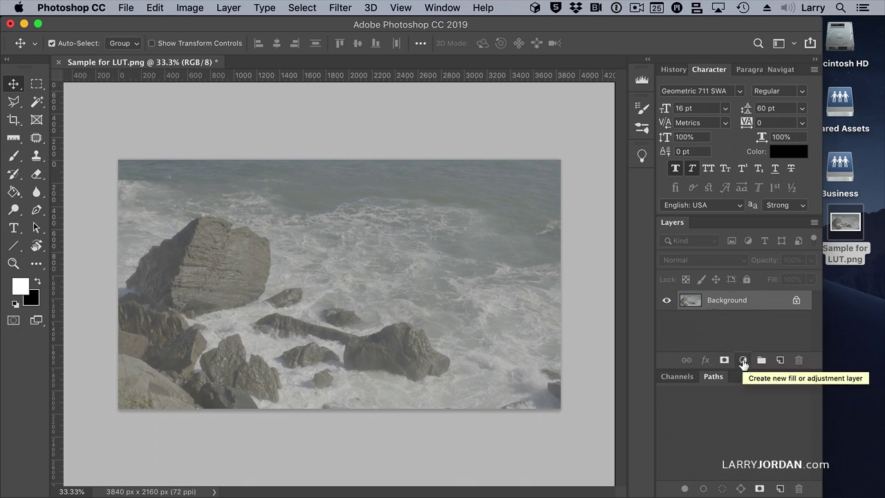
# Add a Levels adjustment layer with input black 72, midtone 0.68 and white 209.
pyautogui.click(744, 360)
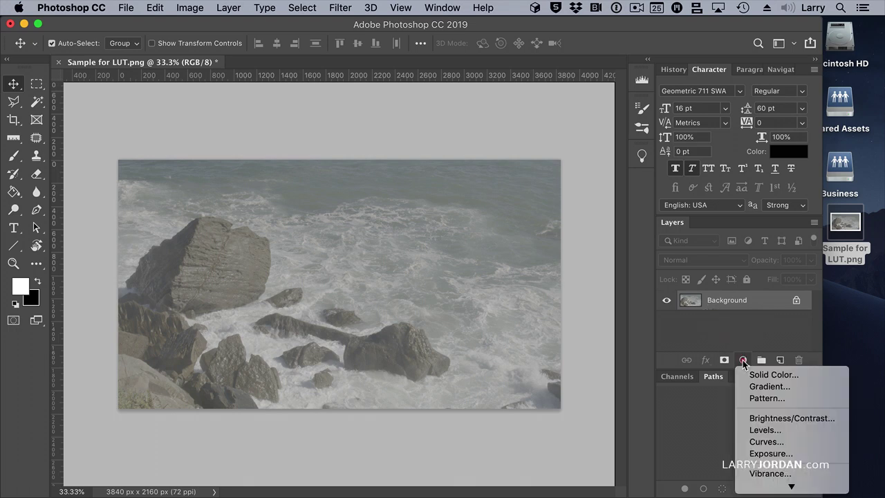
pyautogui.click(748, 430)
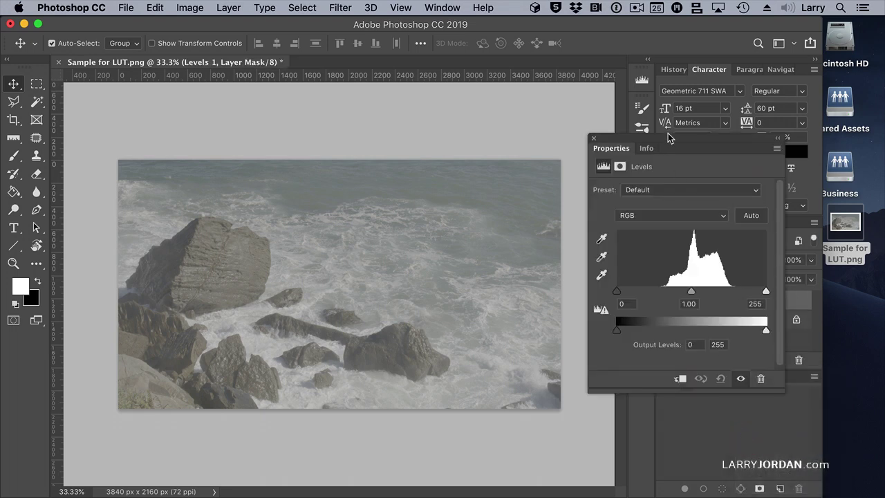
pyautogui.moveTo(670, 138); pyautogui.dragTo(470, 99)
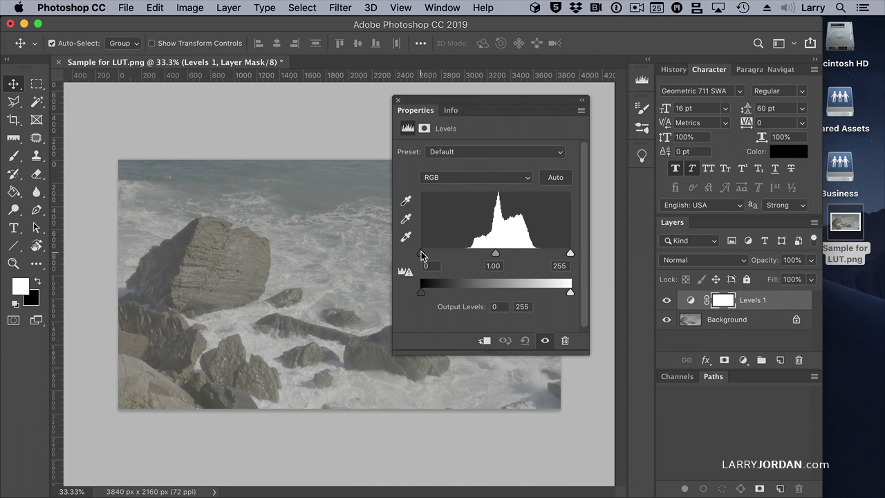
pyautogui.moveTo(421, 253); pyautogui.dragTo(463, 256)
pyautogui.moveTo(572, 104); pyautogui.dragTo(367, 101)
pyautogui.moveTo(384, 252); pyautogui.dragTo(363, 250)
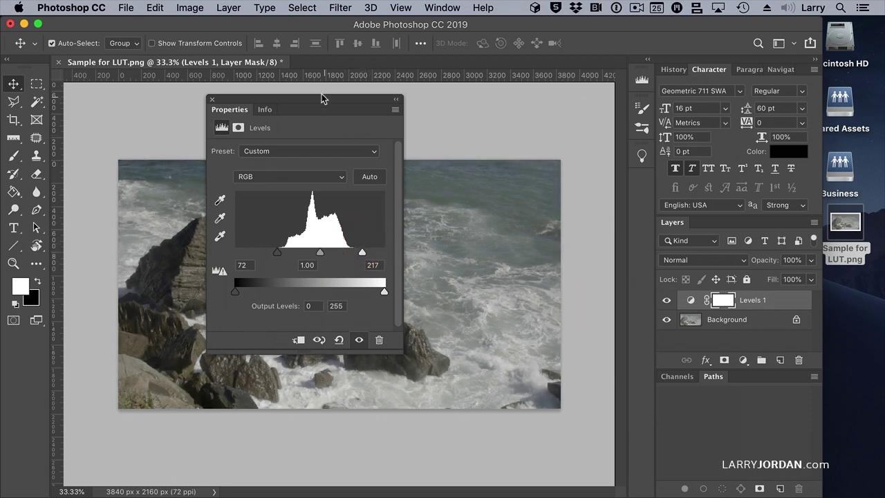
pyautogui.moveTo(322, 97); pyautogui.dragTo(693, 114)
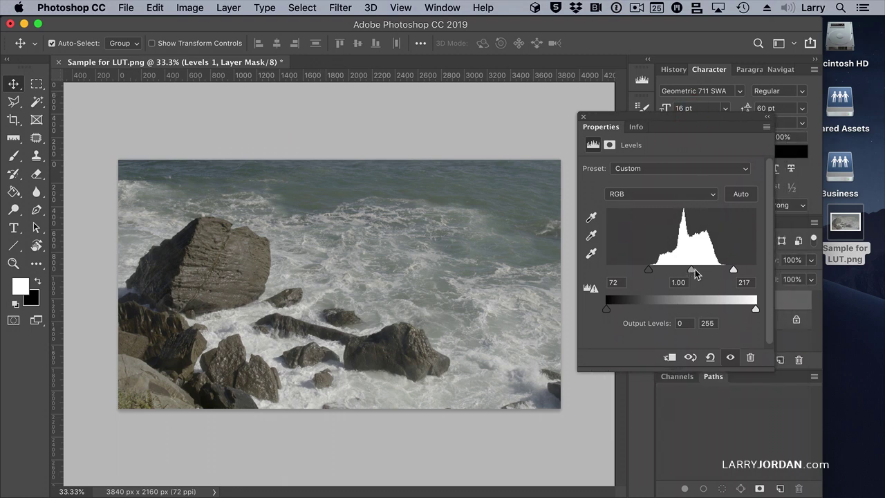
pyautogui.moveTo(691, 270)
pyautogui.mouseDown()
pyautogui.moveTo(731, 273)
pyautogui.moveTo(698, 272)
pyautogui.mouseUp()
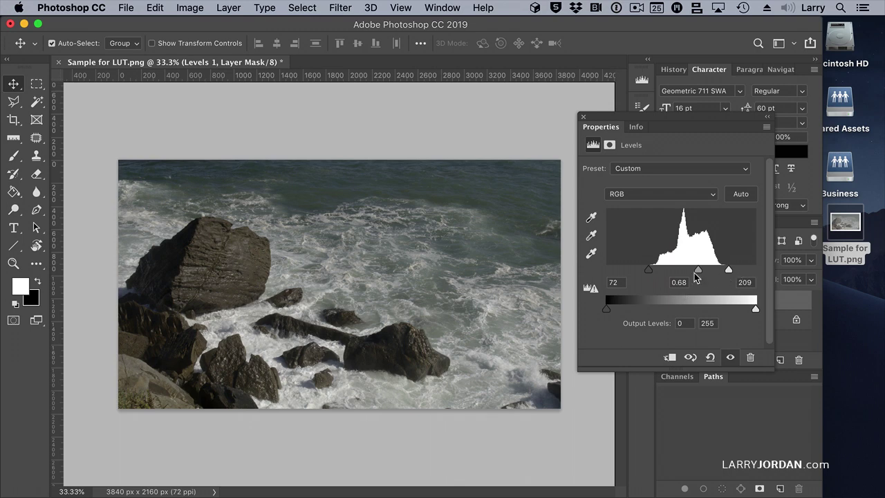
# Add a Color Balance adjustment layer and shift its midtones toward blue.
pyautogui.click(583, 117)
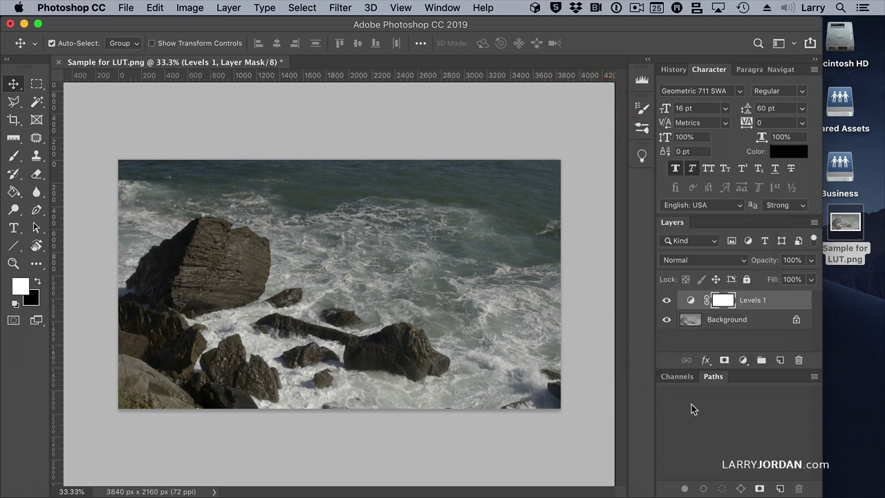
pyautogui.click(743, 360)
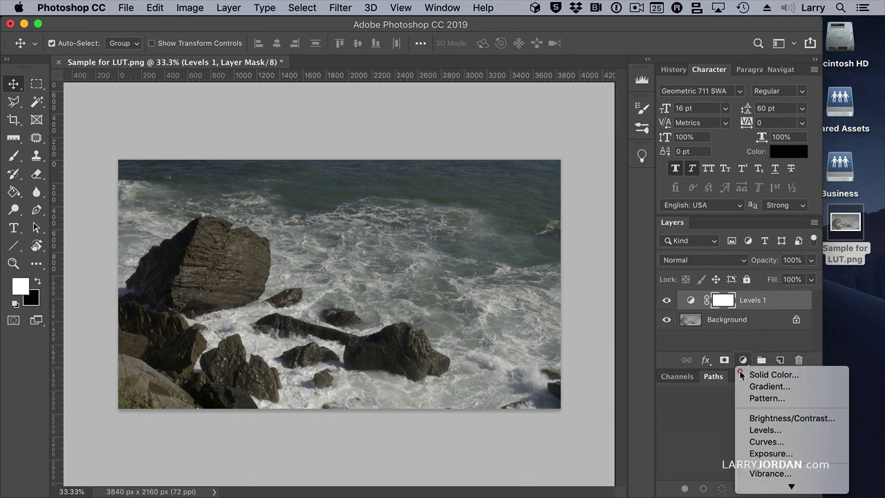
pyautogui.moveTo(791, 485)
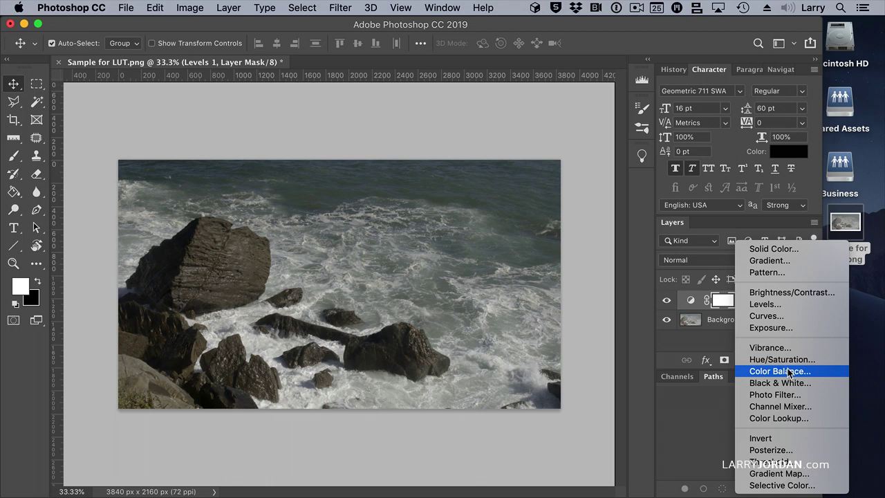
pyautogui.click(789, 372)
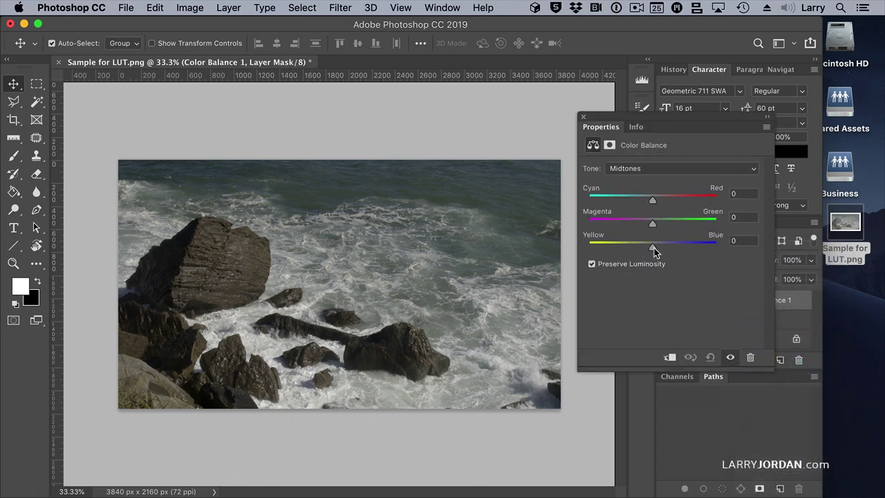
pyautogui.moveTo(653, 248); pyautogui.dragTo(666, 247)
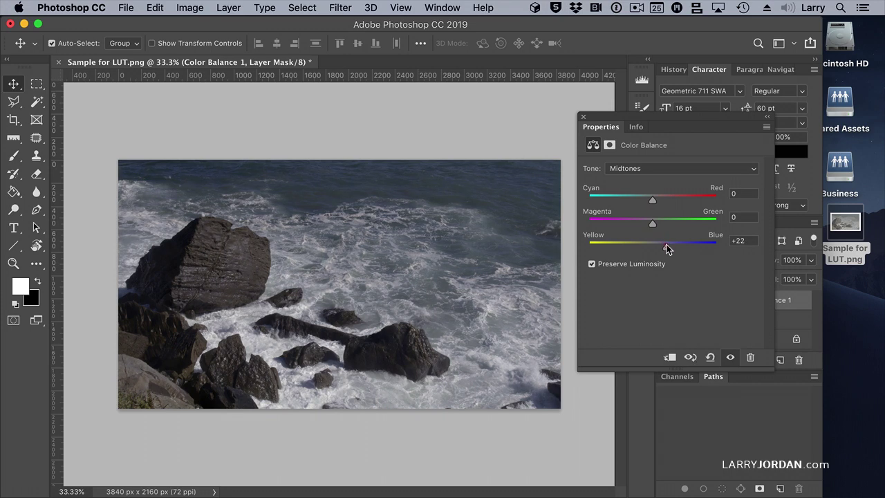
# Set Shadows Yellow–Blue to -14 and Midtones to +26, then close the Color Balance panel.
pyautogui.click(637, 167)
pyautogui.click(637, 167)
pyautogui.click(634, 168)
pyautogui.click(642, 153)
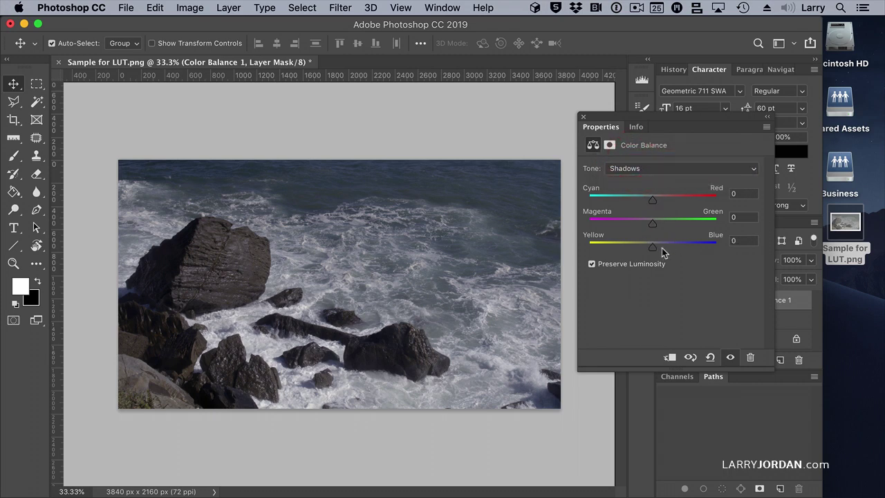
pyautogui.moveTo(654, 248); pyautogui.dragTo(644, 250)
pyautogui.click(648, 168)
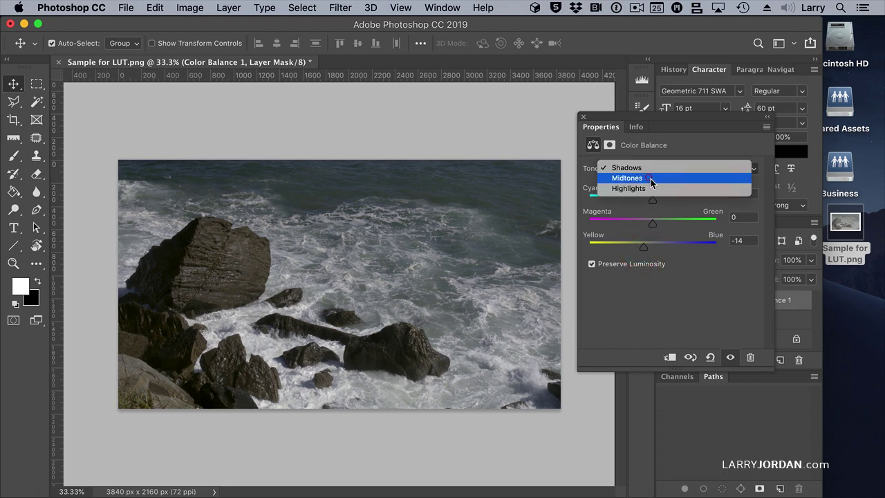
pyautogui.click(650, 178)
pyautogui.moveTo(661, 249); pyautogui.dragTo(669, 250)
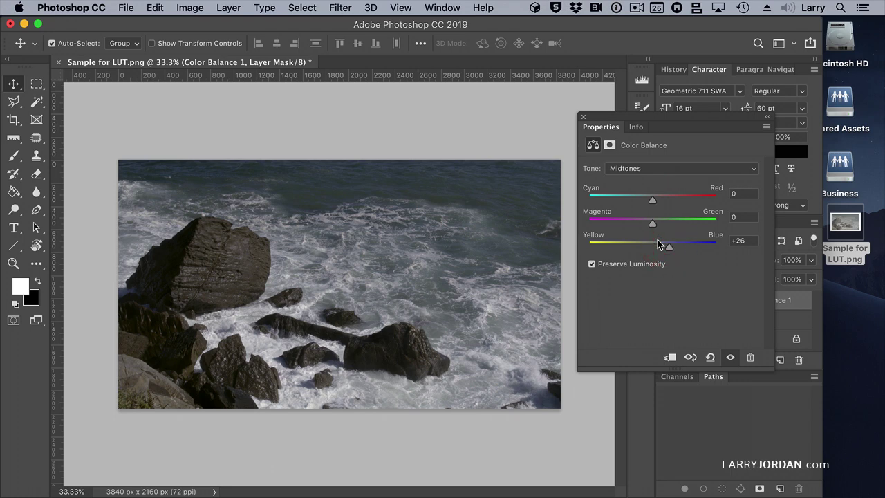
pyautogui.click(584, 118)
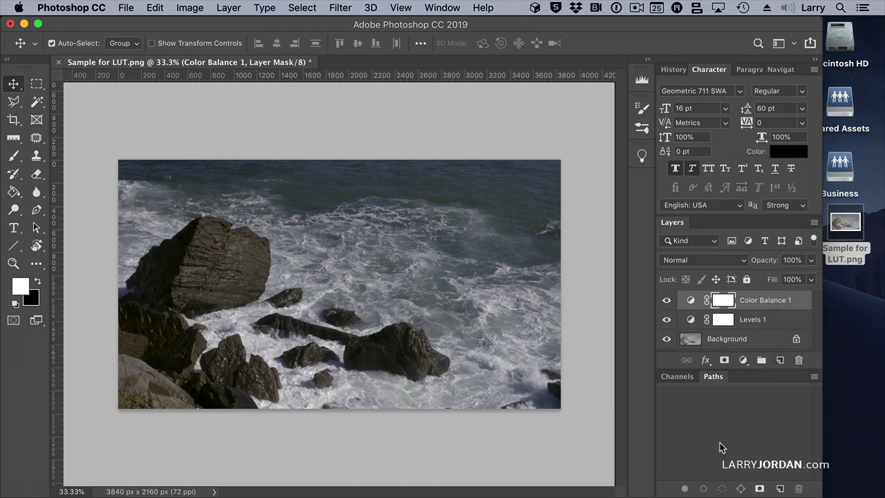
# Export Color Lookup Tables with CUBE format, replacing 'Sample for' in the description with a name.
pyautogui.click(116, 6)
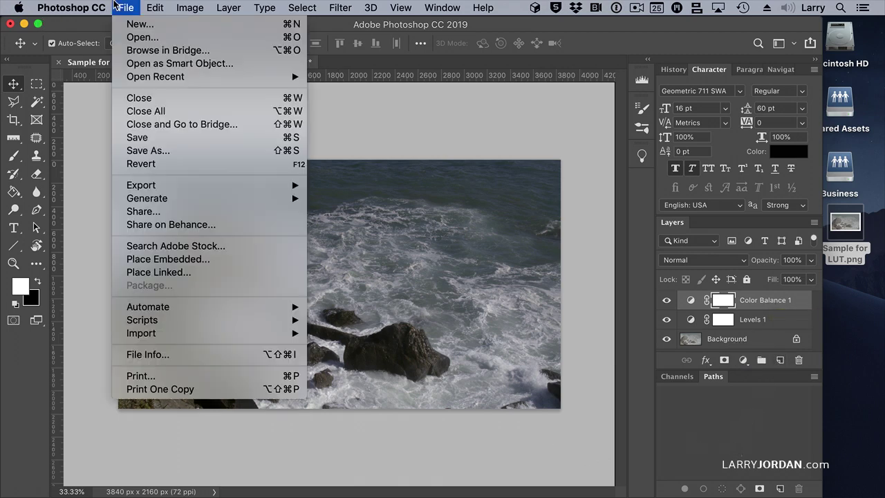
pyautogui.moveTo(169, 190)
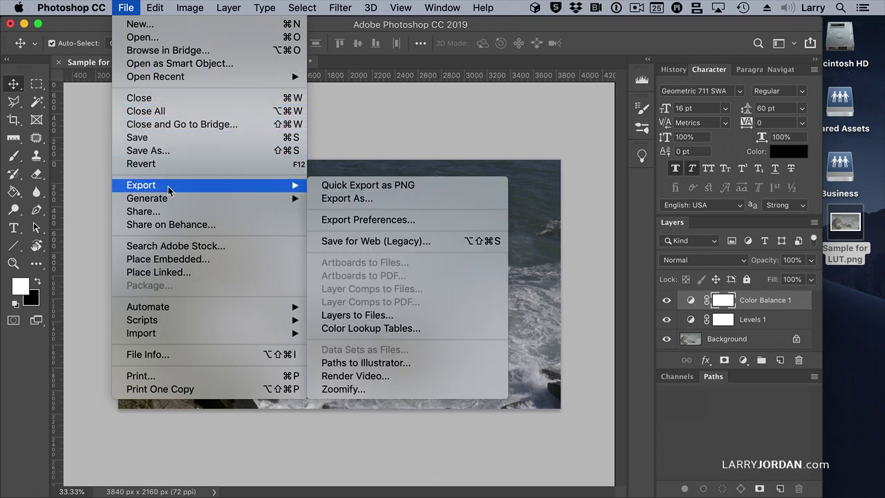
pyautogui.click(408, 330)
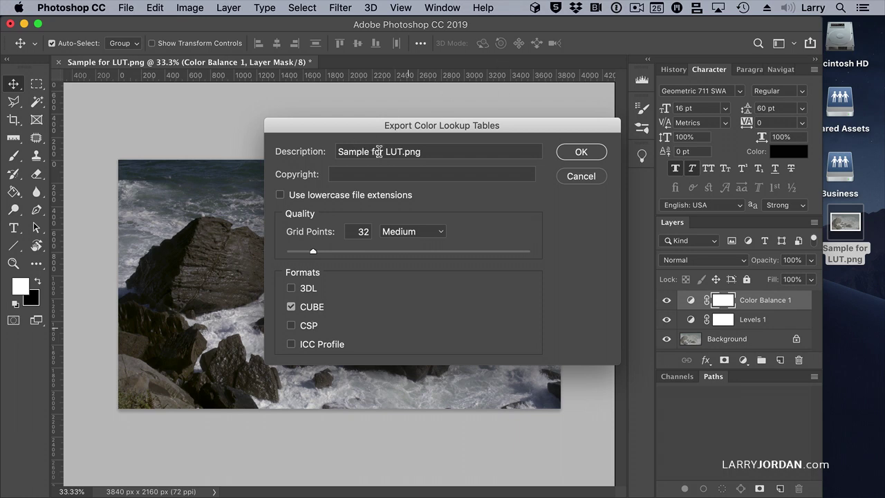
pyautogui.moveTo(385, 152); pyautogui.dragTo(321, 151)
pyautogui.write("Larry's")
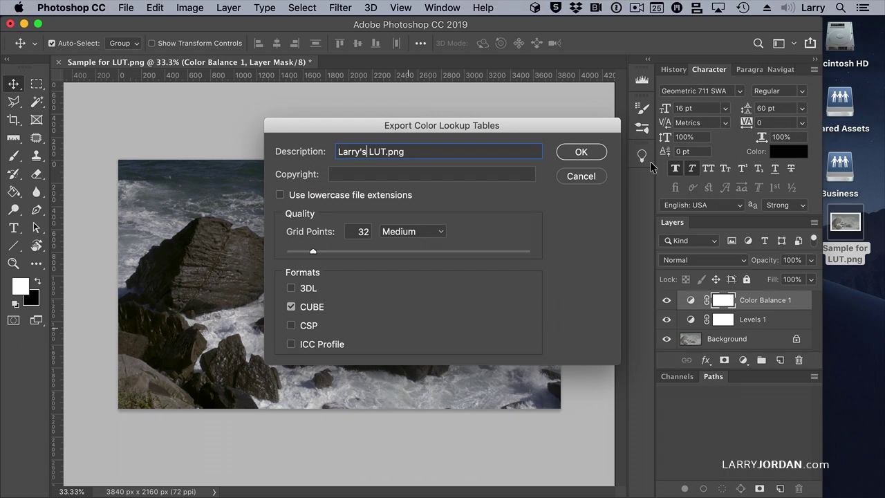
pyautogui.click(595, 153)
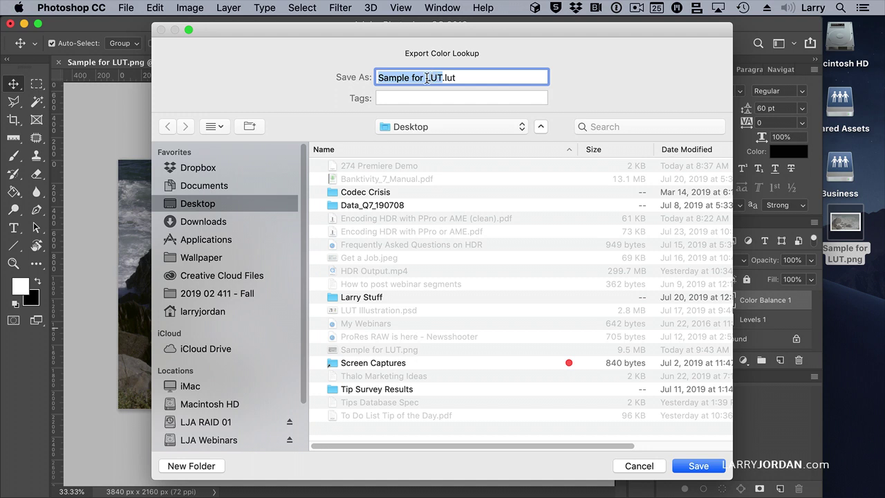
# Rename the lookup table file to a name plus 'LUT' and save the CUBE file to the Desktop.
pyautogui.moveTo(431, 78); pyautogui.dragTo(376, 74)
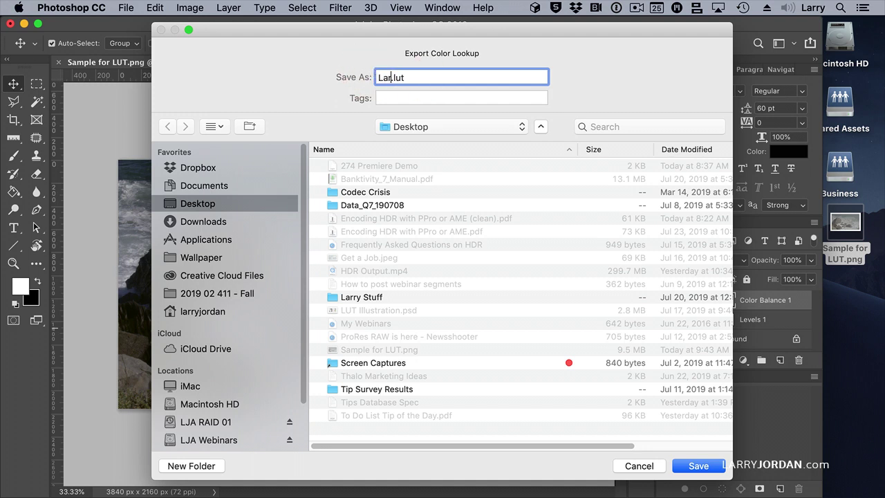
pyautogui.write("y's")
pyautogui.press('Left')
pyautogui.press('Left')
pyautogui.press('Left')
pyautogui.press('Left')
pyautogui.write('r')
pyautogui.press('Right')
pyautogui.press('Right')
pyautogui.press('Right')
pyautogui.press('Right')
pyautogui.write('LUT')
pyautogui.press('Right')
pyautogui.press('Right')
pyautogui.press('Right')
pyautogui.press('Right')
pyautogui.press('BackSpace')
pyautogui.press('BackSpace')
pyautogui.press('BackSpace')
pyautogui.press('BackSpace')
pyautogui.click(697, 467)
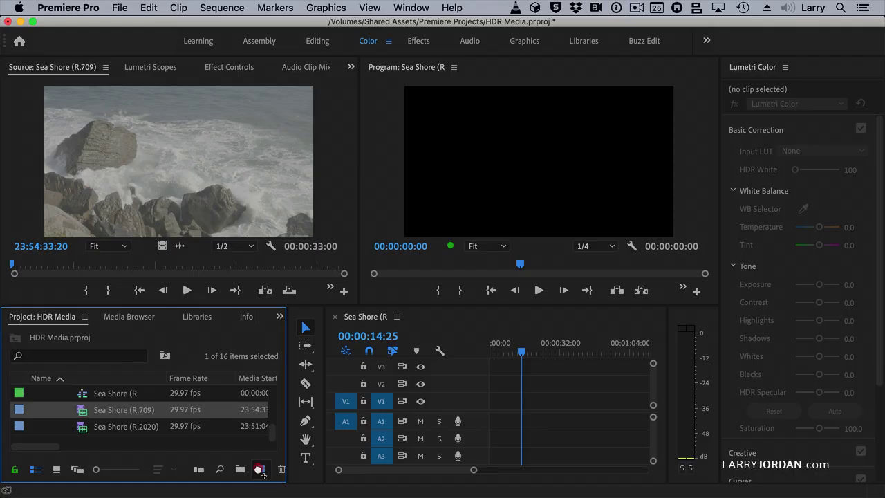
# Park on frame 00:00:15:05 and turn off High Dynamic Range in Lumetri Color.
pyautogui.moveTo(256, 468); pyautogui.dragTo(259, 471)
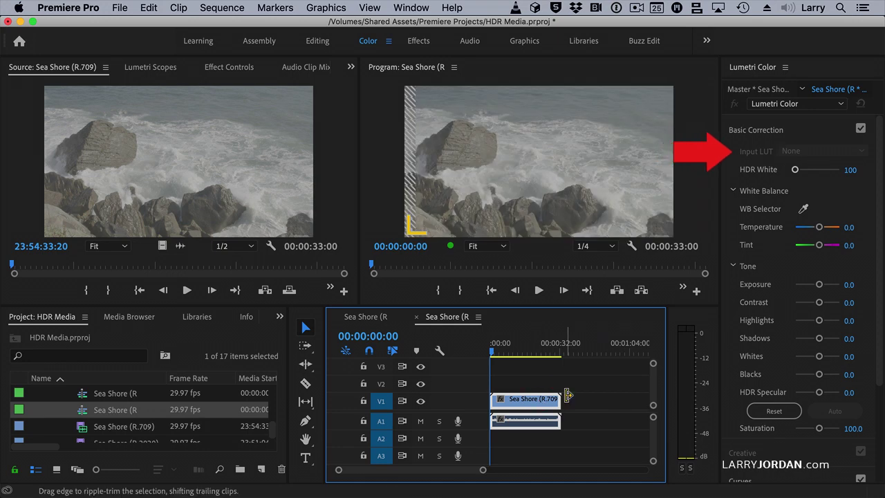
pyautogui.click(523, 351)
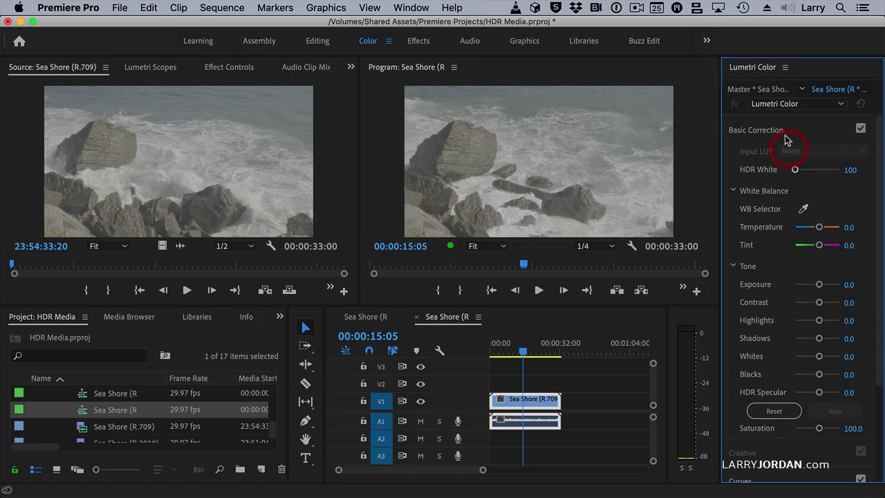
pyautogui.click(784, 67)
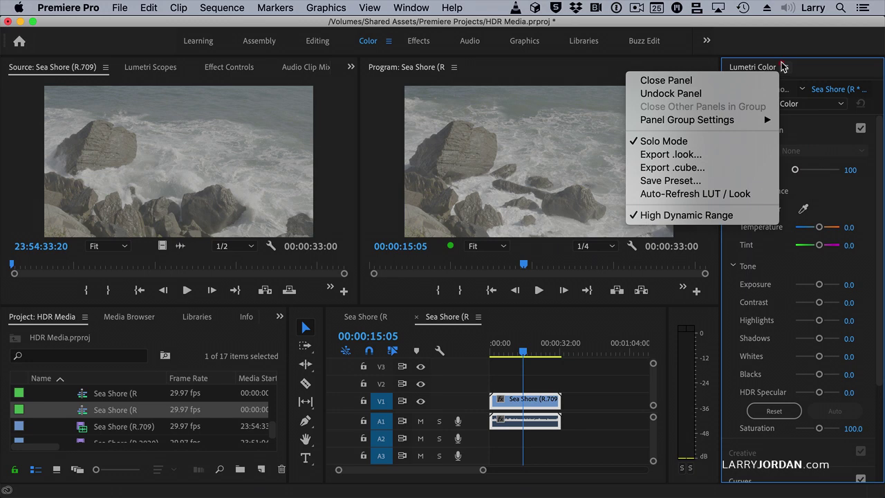
pyautogui.click(732, 214)
pyautogui.click(819, 152)
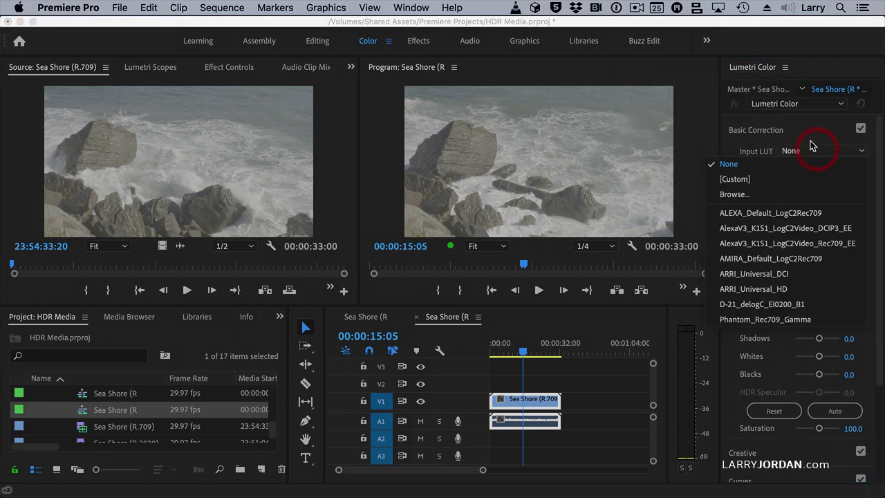
# Load the exported .CUBE file from the Desktop as the clip's Lumetri Input LUT.
pyautogui.click(735, 194)
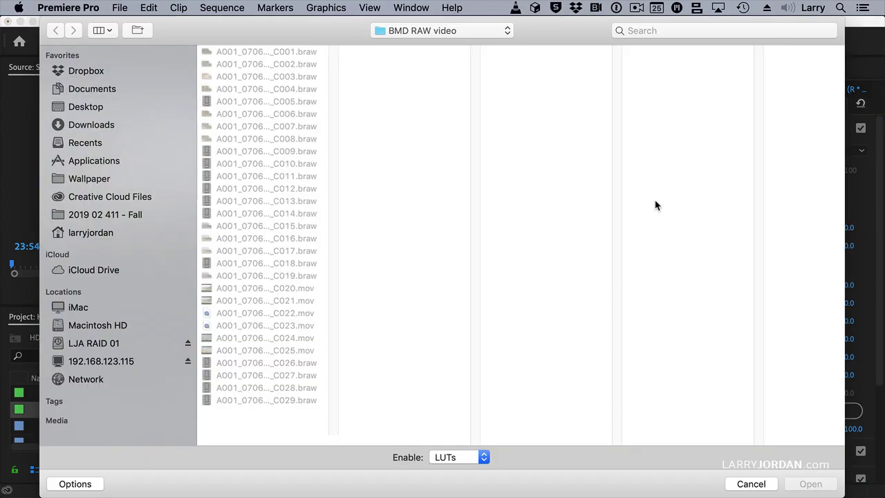
pyautogui.press('shift+super+d')
pyautogui.click(245, 127)
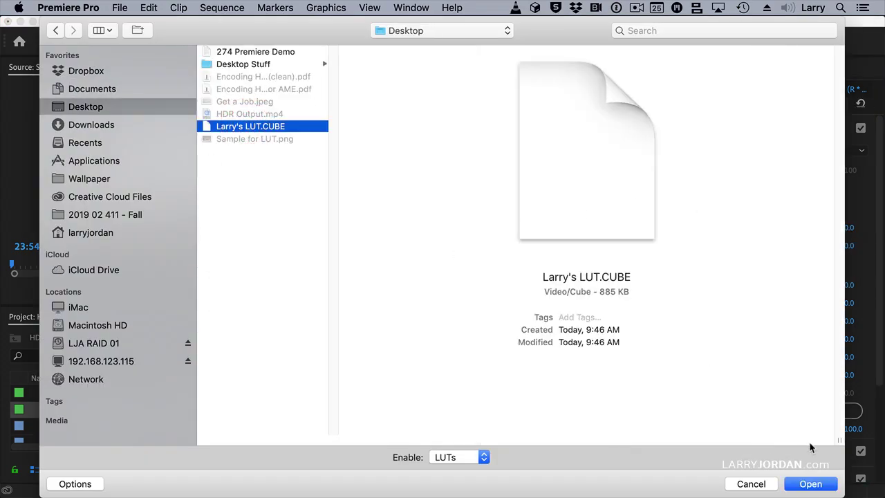
pyautogui.click(809, 484)
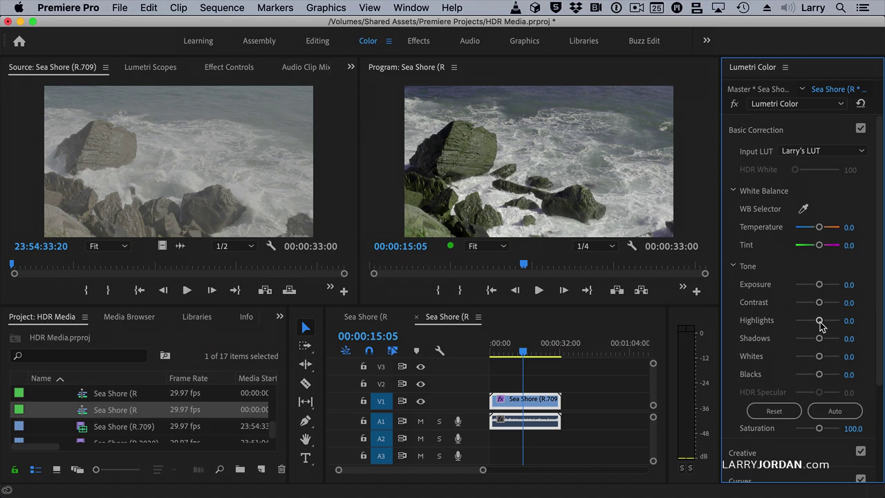
# Raise Lumetri Basic Correction Highlights to 7.7 on the LUT-graded clip.
pyautogui.moveTo(821, 322)
pyautogui.mouseDown()
pyautogui.moveTo(804, 322)
pyautogui.moveTo(819, 323)
pyautogui.mouseUp()
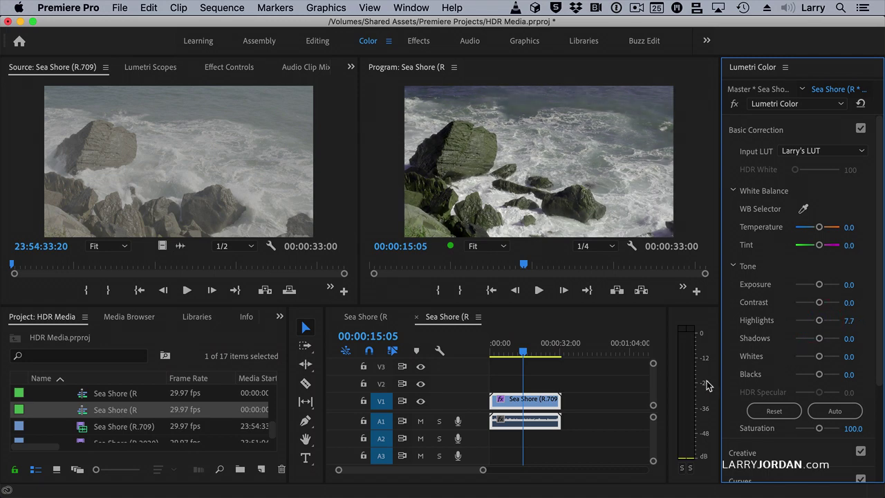